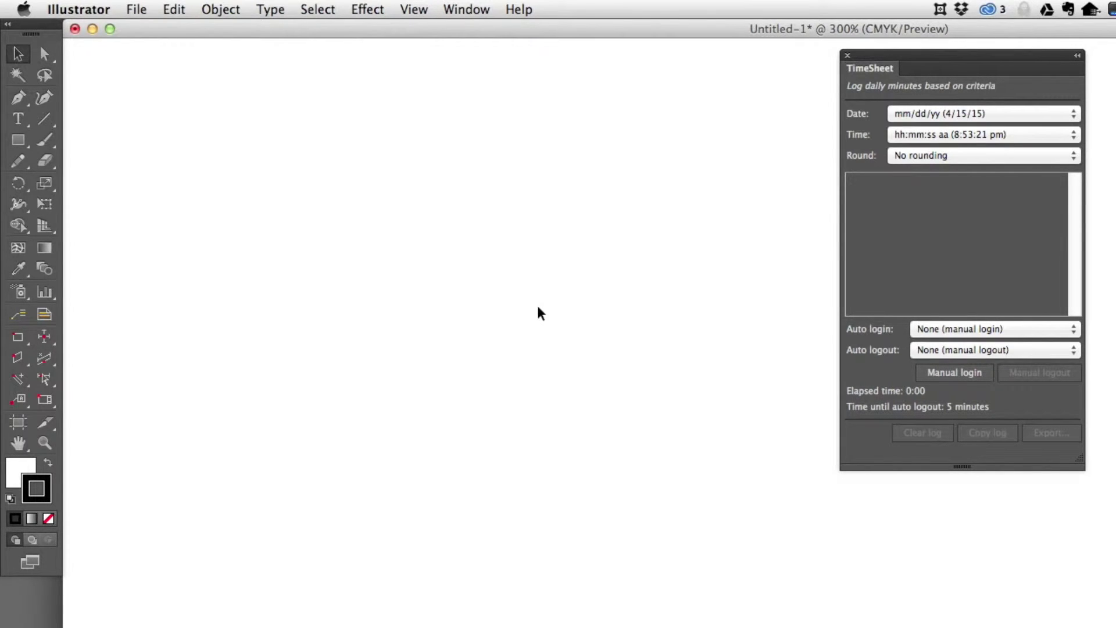
Start a manual TimeSheet session, logging the entry 4/15/15, 9:26:27 pm.
{"action": "left_click", "coordinate": [942, 368]}
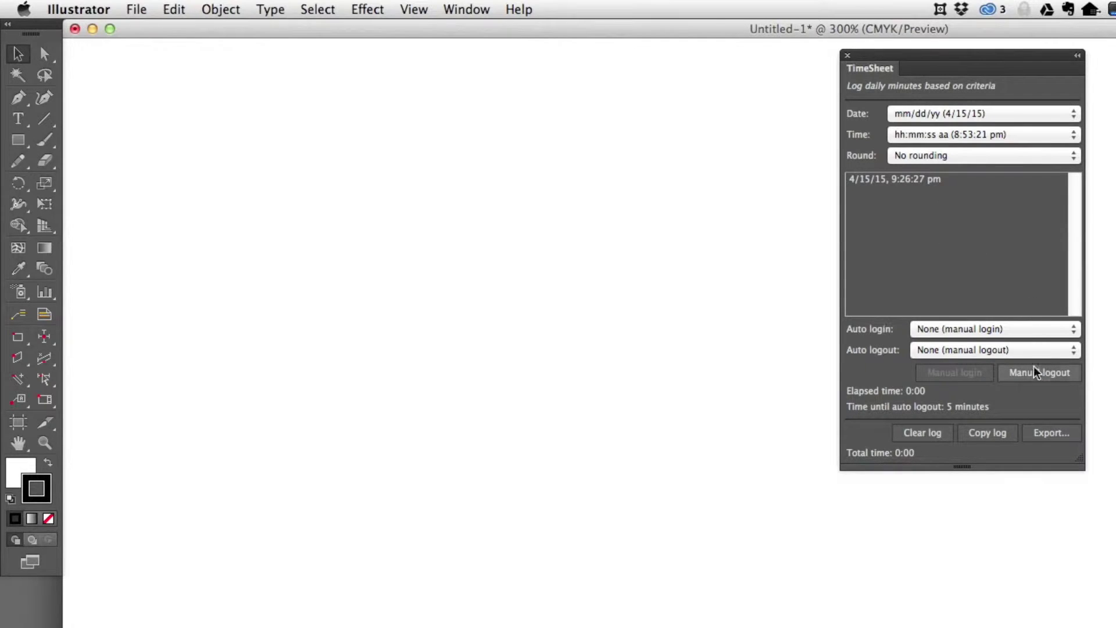
Set the TimeSheet date format to dd/mm/yyyy and keep the time format hh:mm:ss aa.
{"action": "left_click", "coordinate": [944, 116]}
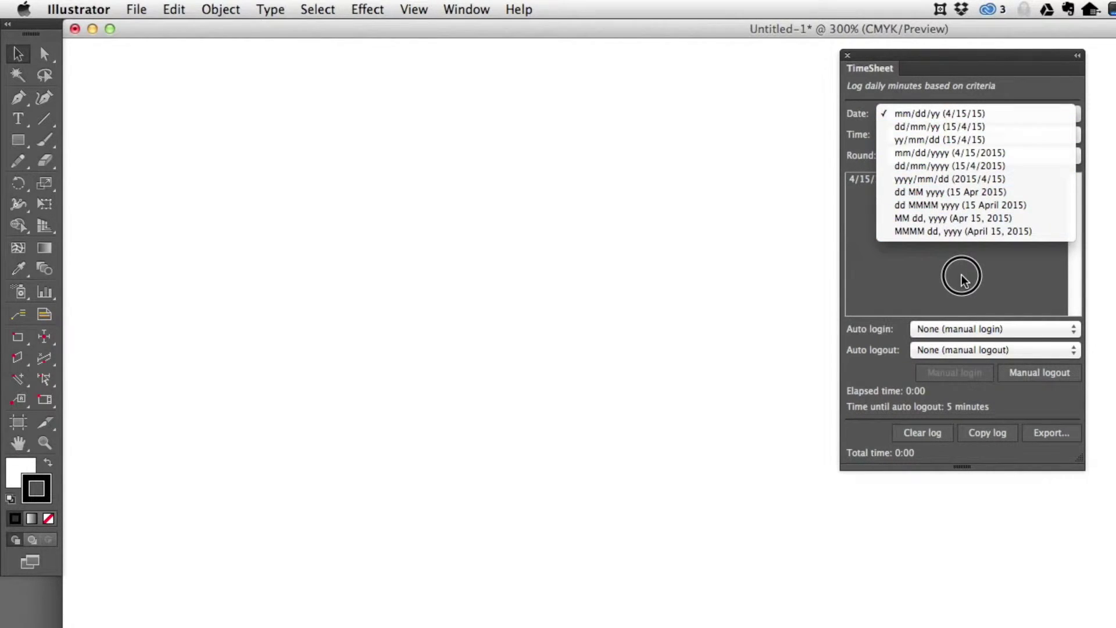
{"action": "left_click", "coordinate": [971, 167]}
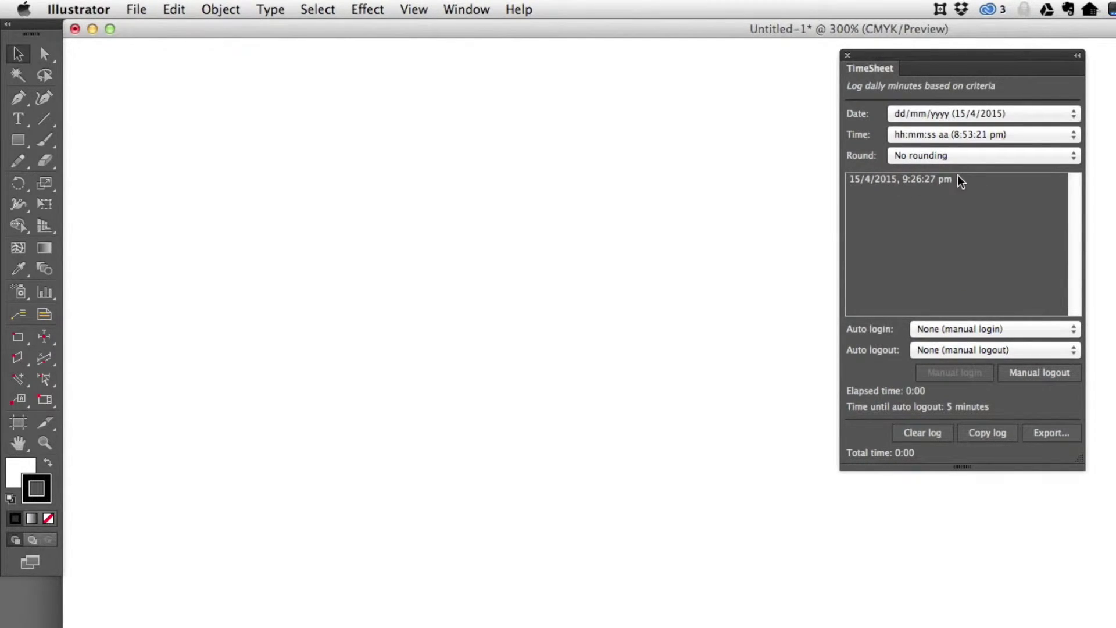
{"action": "left_click", "coordinate": [968, 134]}
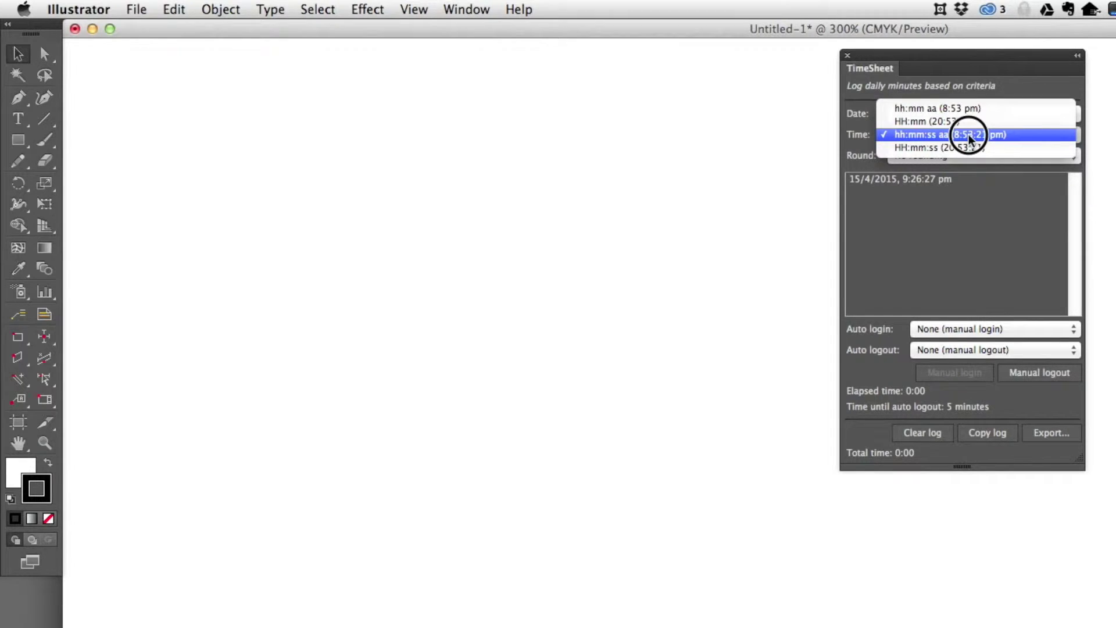
{"action": "left_click", "coordinate": [981, 221]}
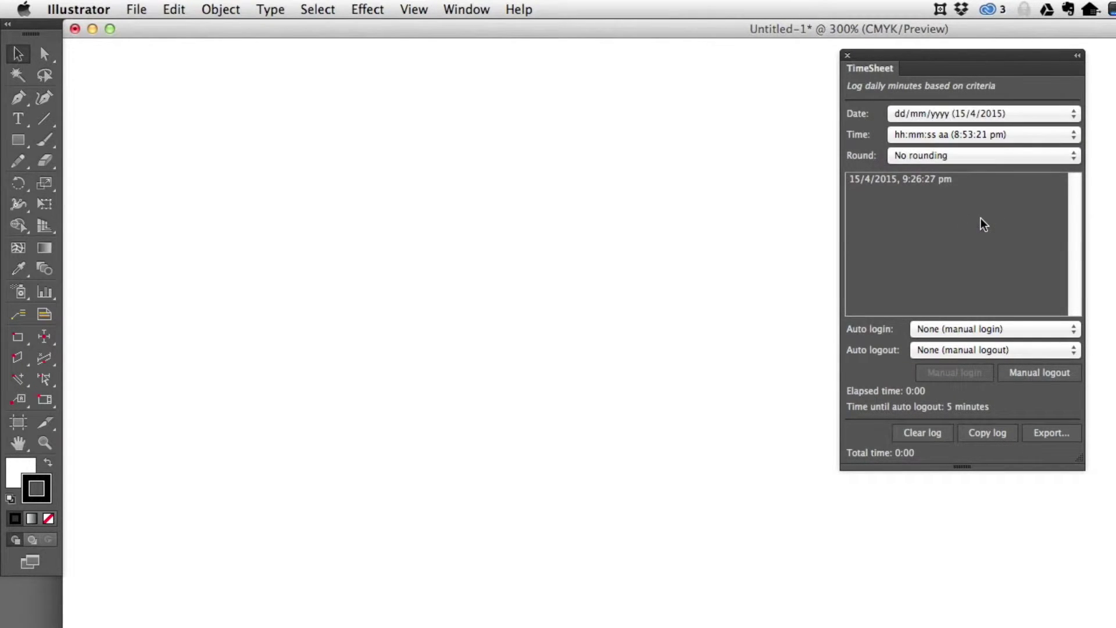
Set TimeSheet rounding to Down to ¼ hour, so the entry shows 9:15:00 pm.
{"action": "left_click", "coordinate": [950, 155]}
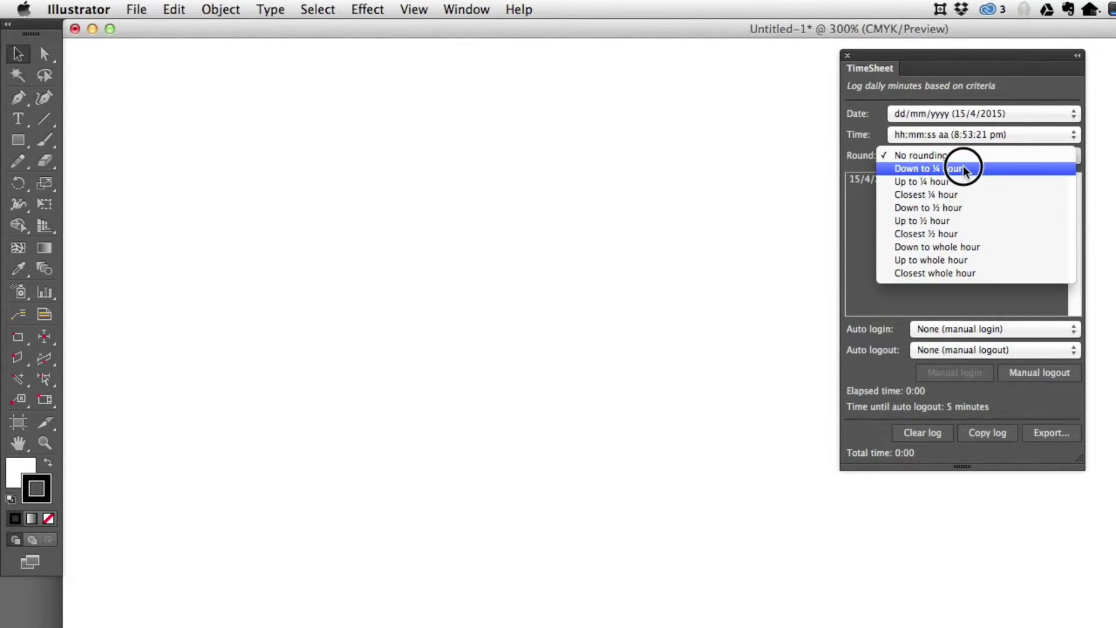
{"action": "left_click", "coordinate": [963, 170]}
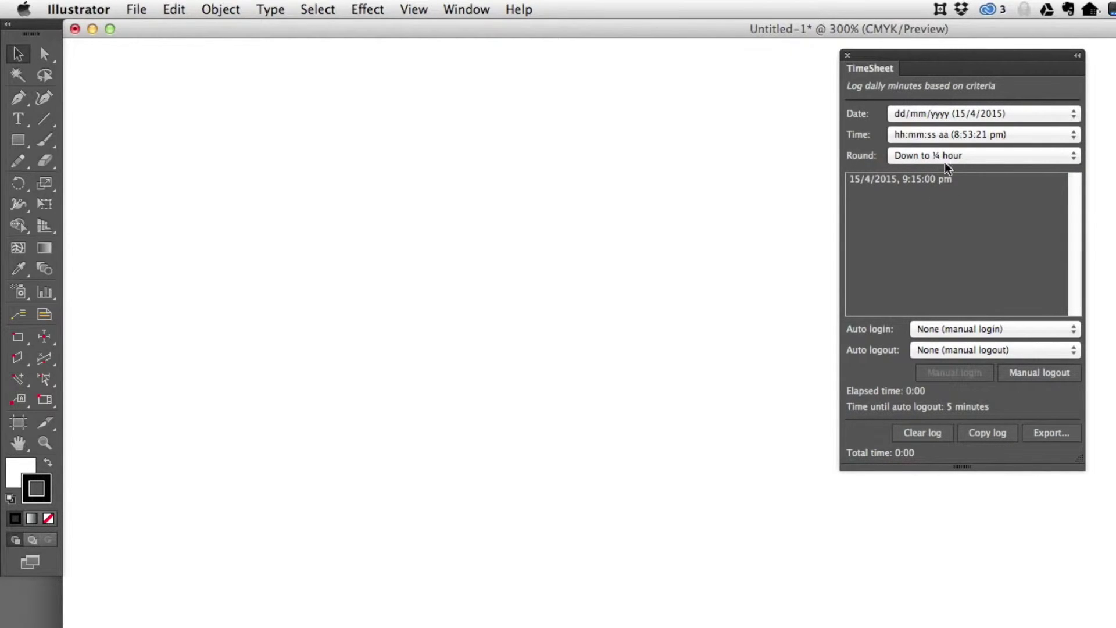
{"action": "left_click", "coordinate": [957, 155]}
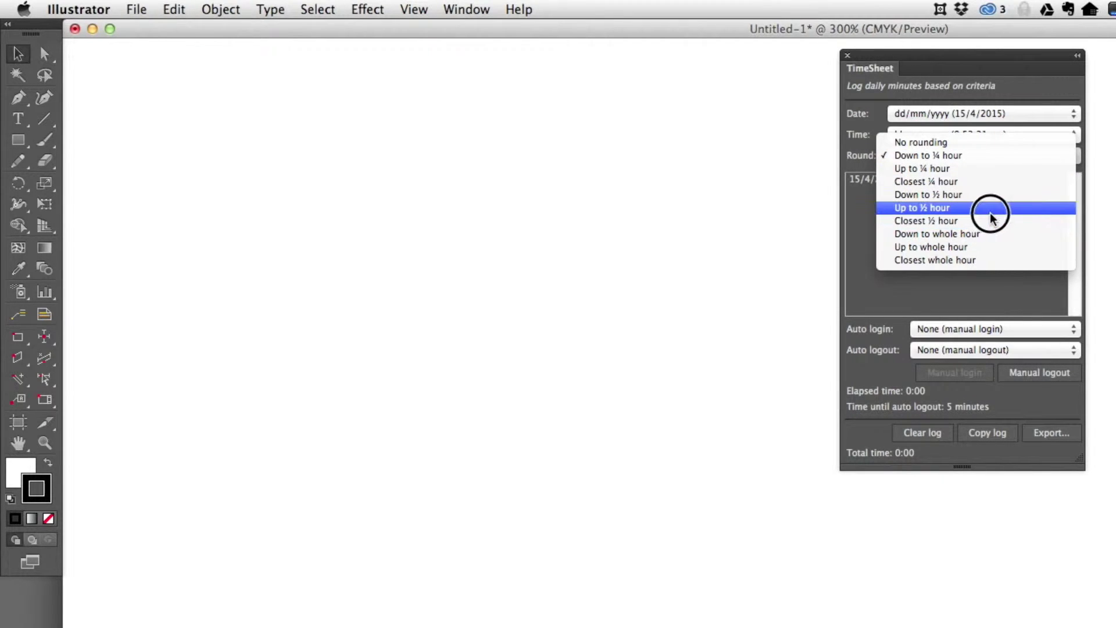
{"action": "left_click", "coordinate": [981, 291]}
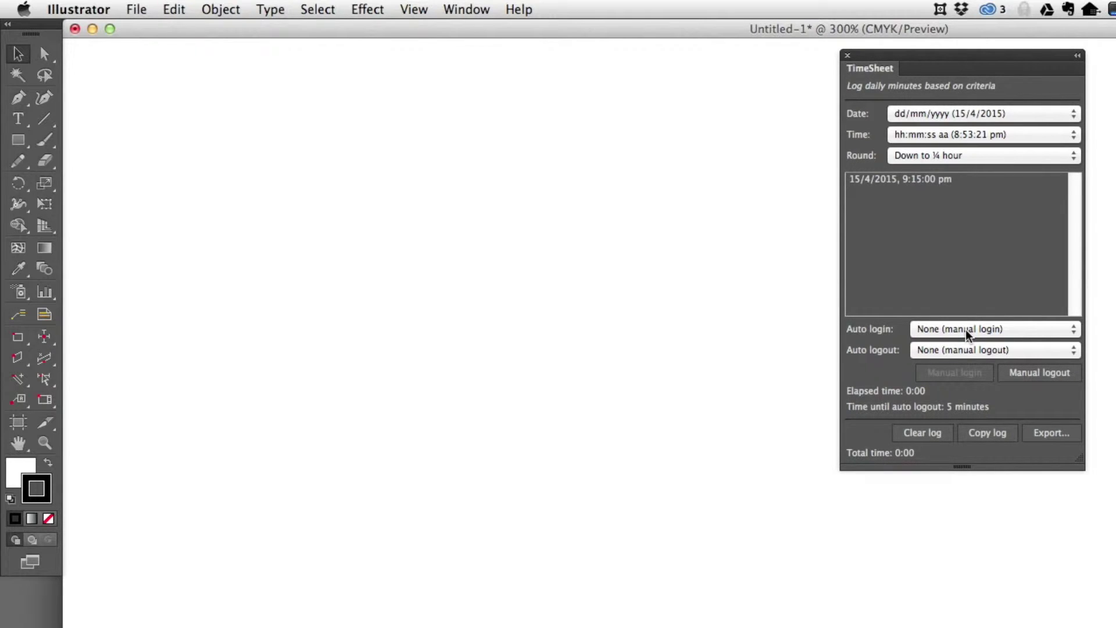
Change TimeSheet Auto login from Document opened to First artboard activity, leaving auto logout at None.
{"action": "left_click", "coordinate": [966, 329]}
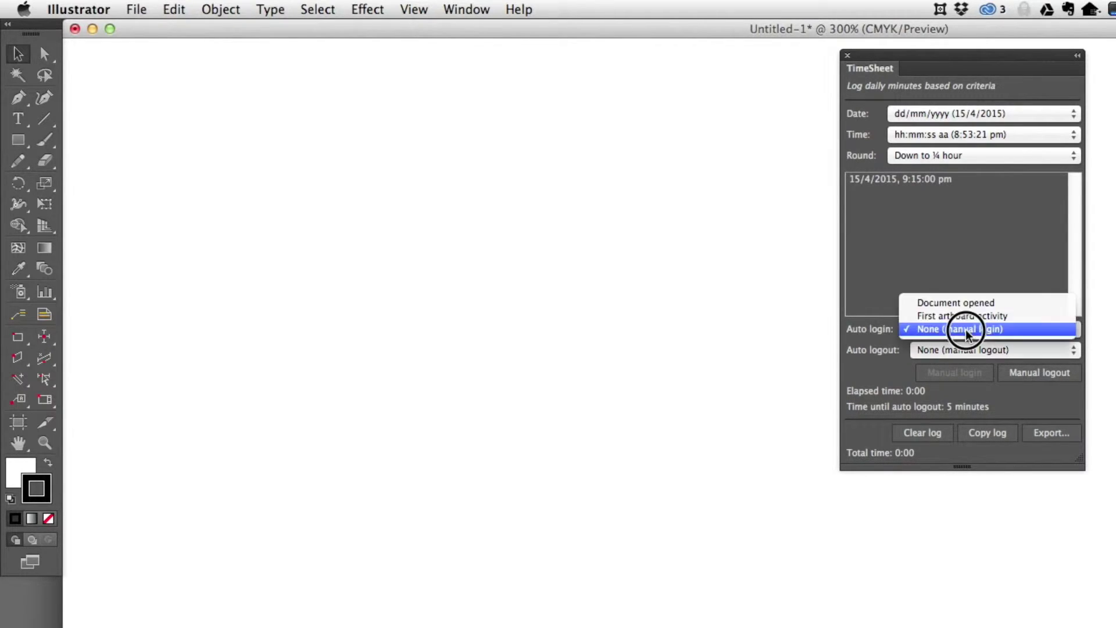
{"action": "left_click", "coordinate": [968, 303]}
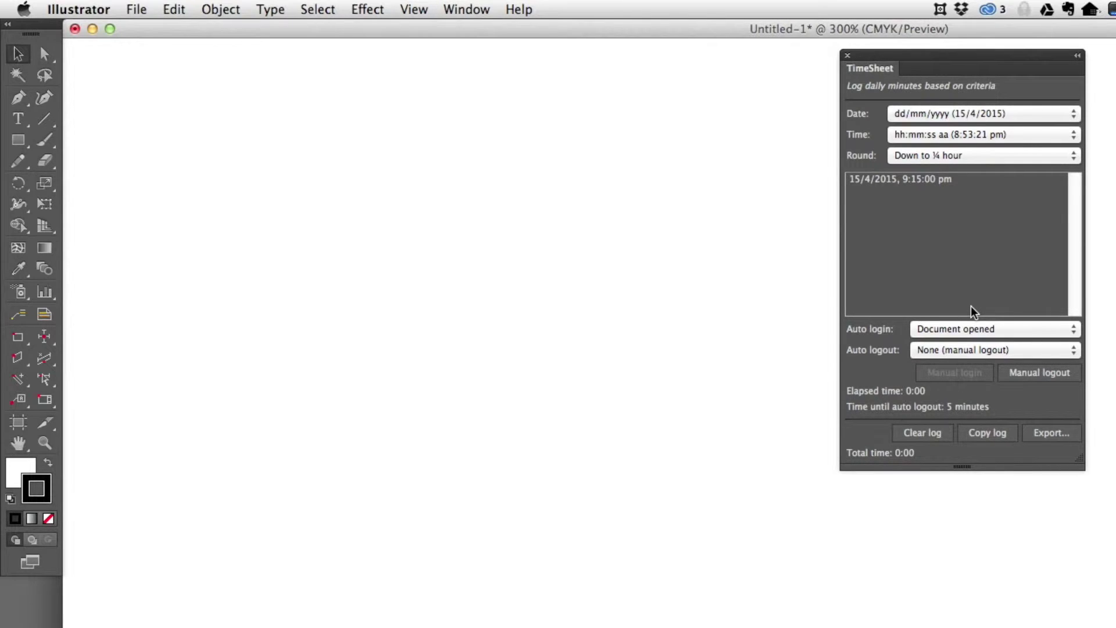
{"action": "left_click", "coordinate": [954, 329]}
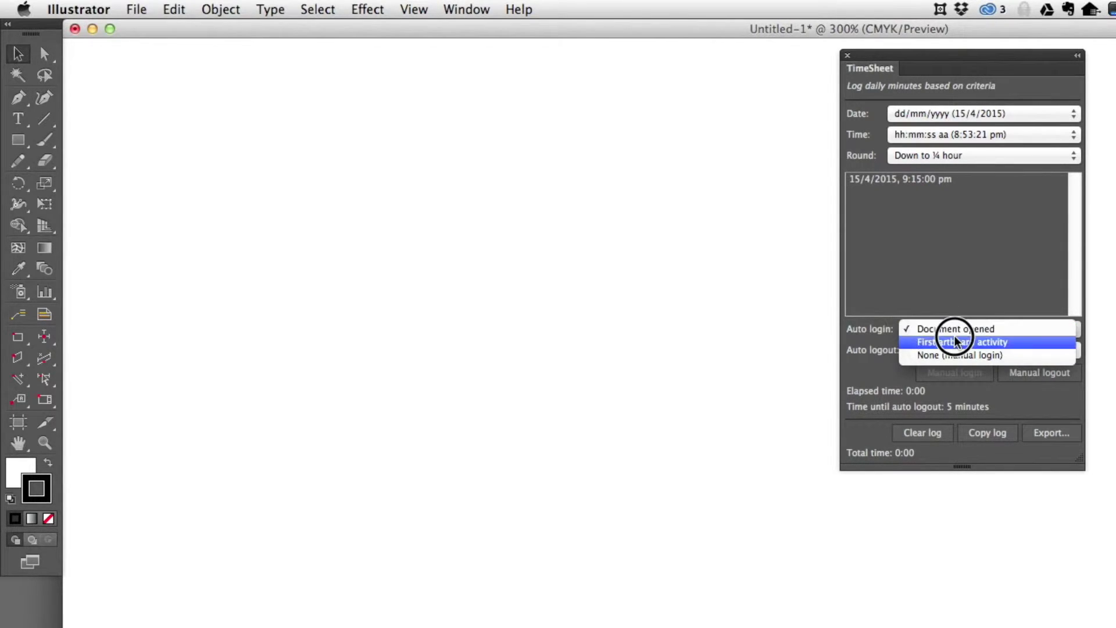
{"action": "left_click", "coordinate": [955, 336]}
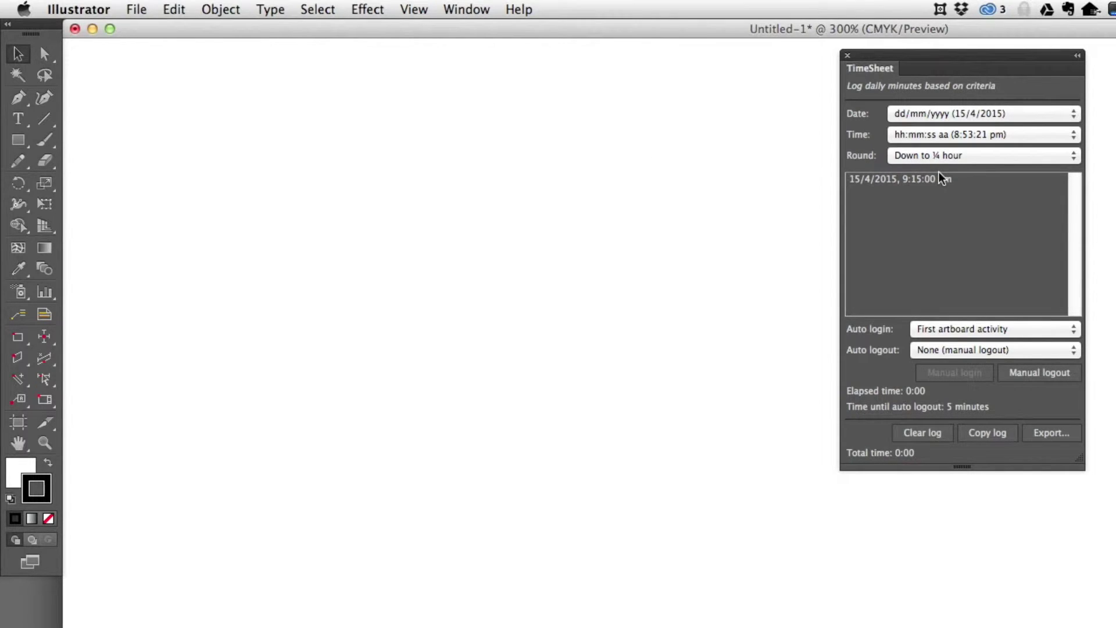
{"action": "left_click", "coordinate": [948, 350]}
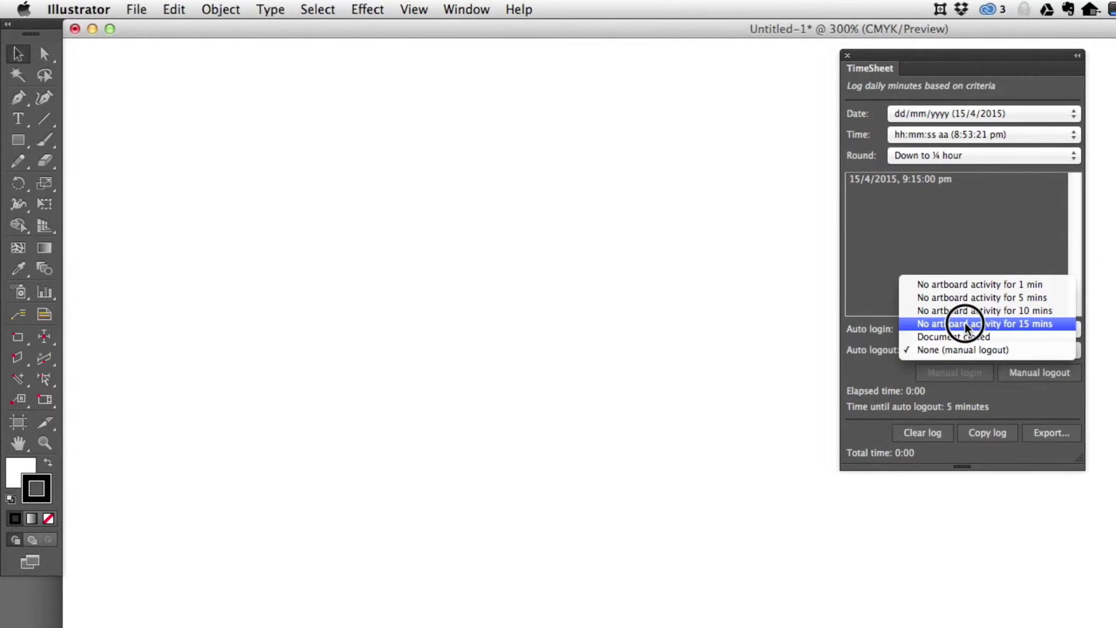
Log out manually and set rounding to No rounding, giving 9:26:27 pm to 9:27:54 pm.
{"action": "left_click", "coordinate": [870, 334]}
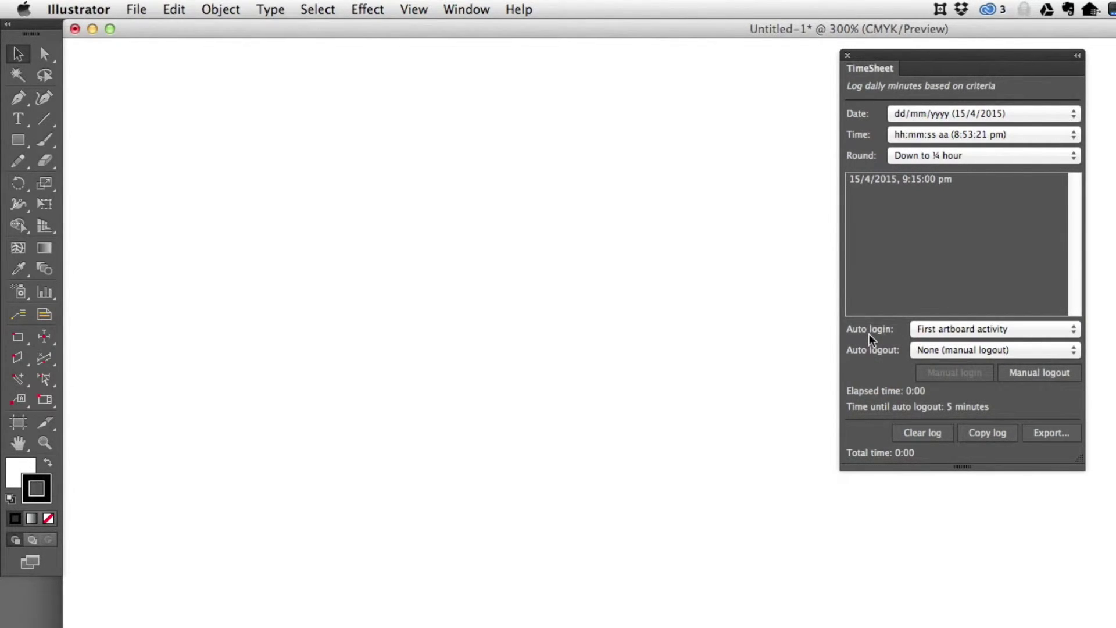
{"action": "left_click", "coordinate": [1036, 371]}
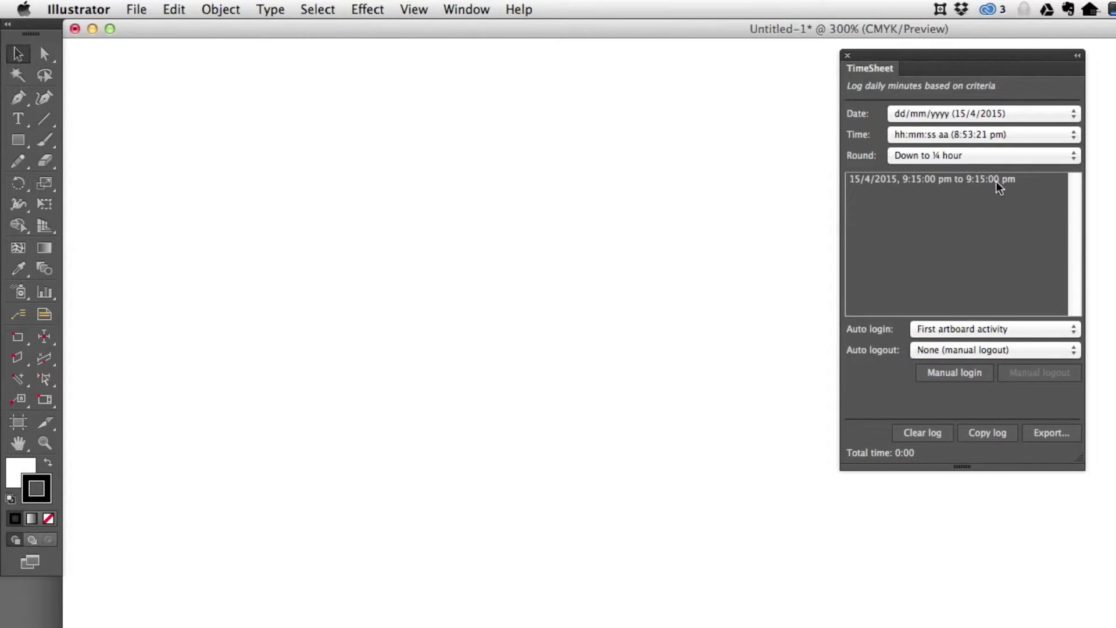
{"action": "left_click", "coordinate": [980, 162]}
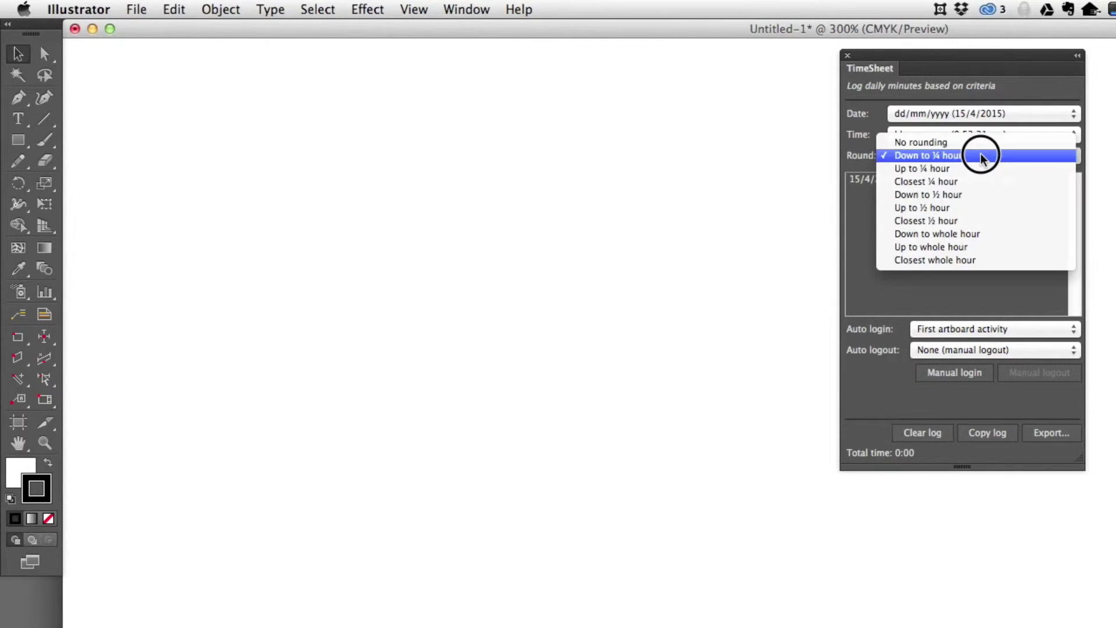
{"action": "left_click", "coordinate": [981, 143]}
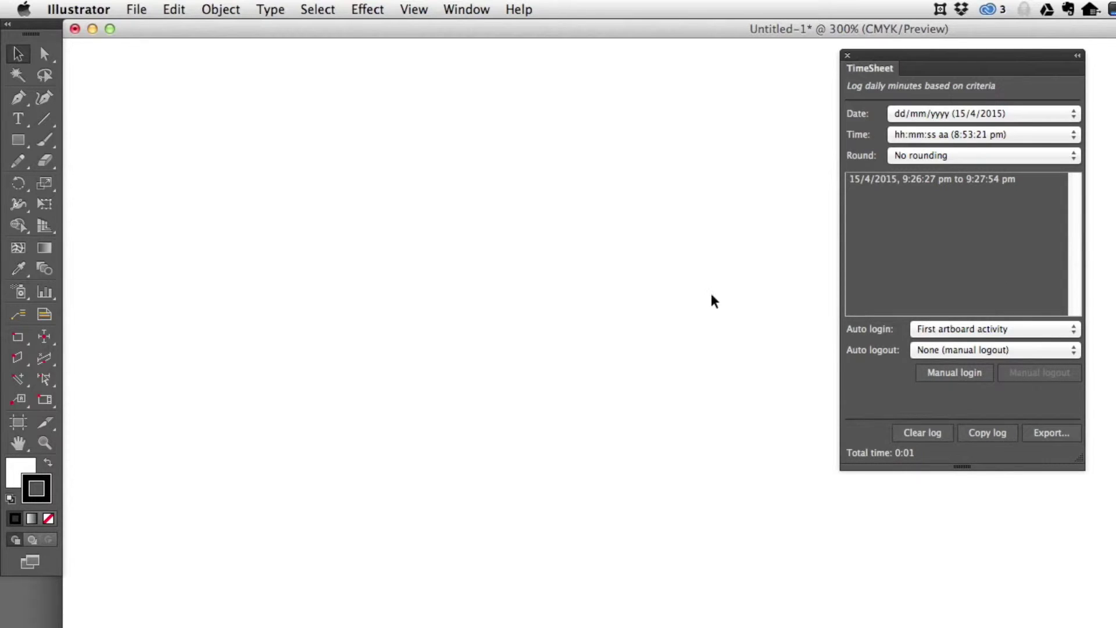
{"action": "left_click", "coordinate": [18, 138]}
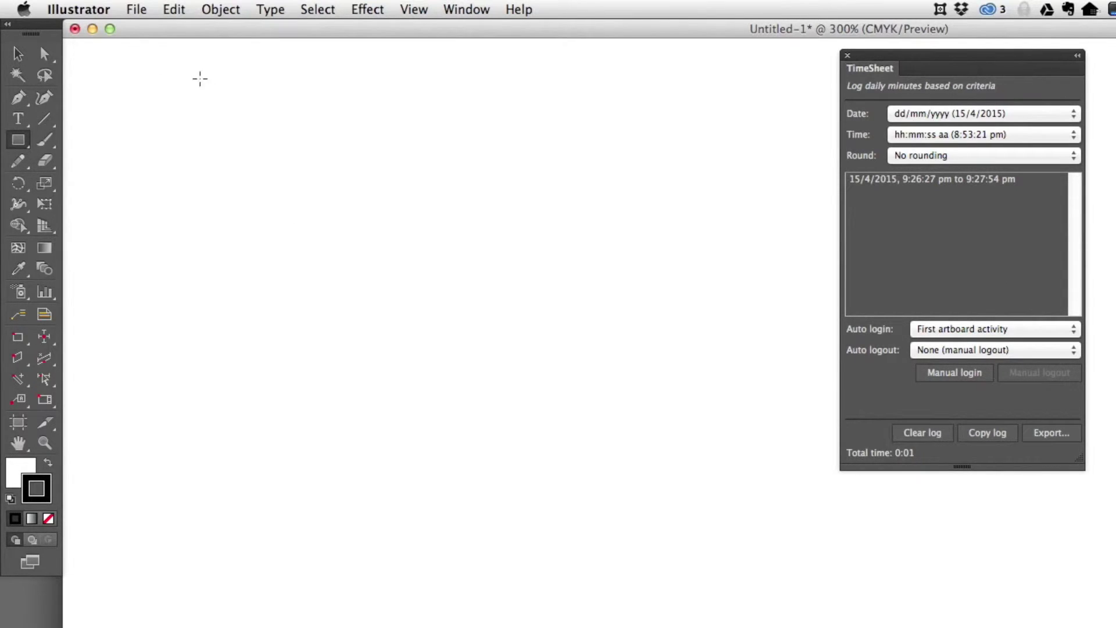
Draw a rectangle, set auto logout to 10 idle minutes, and dimension it 34.572 × 27.281.
{"action": "mouse_move", "coordinate": [125, 99]}
{"action": "left_mouse_down"}
{"action": "mouse_move", "coordinate": [302, 207]}
{"action": "mouse_move", "coordinate": [381, 301]}
{"action": "left_mouse_up"}
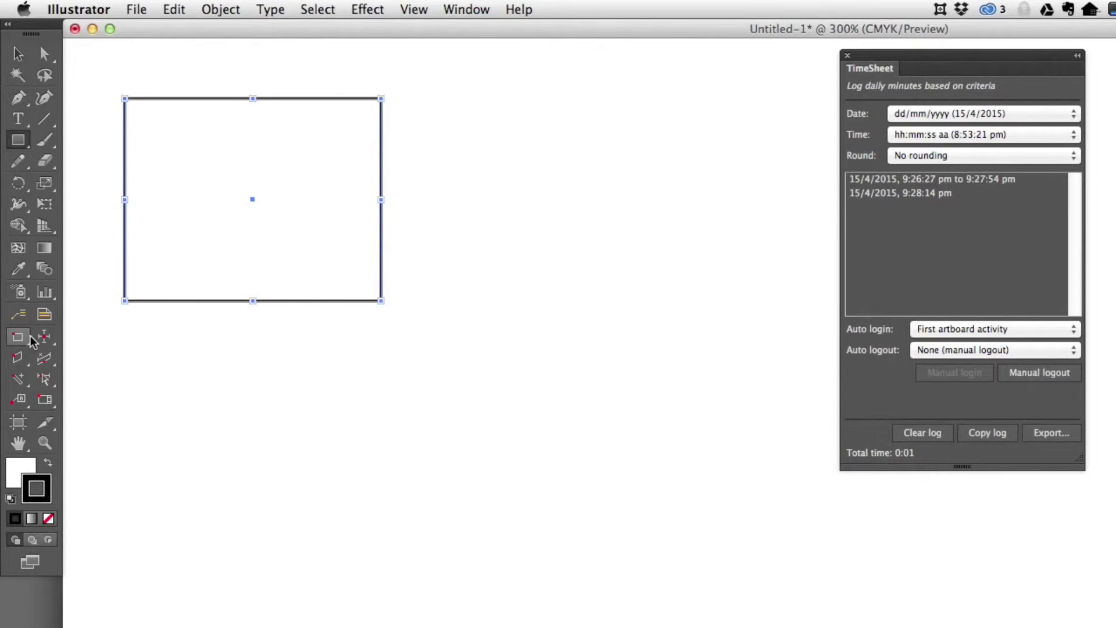
{"action": "left_click", "coordinate": [954, 352]}
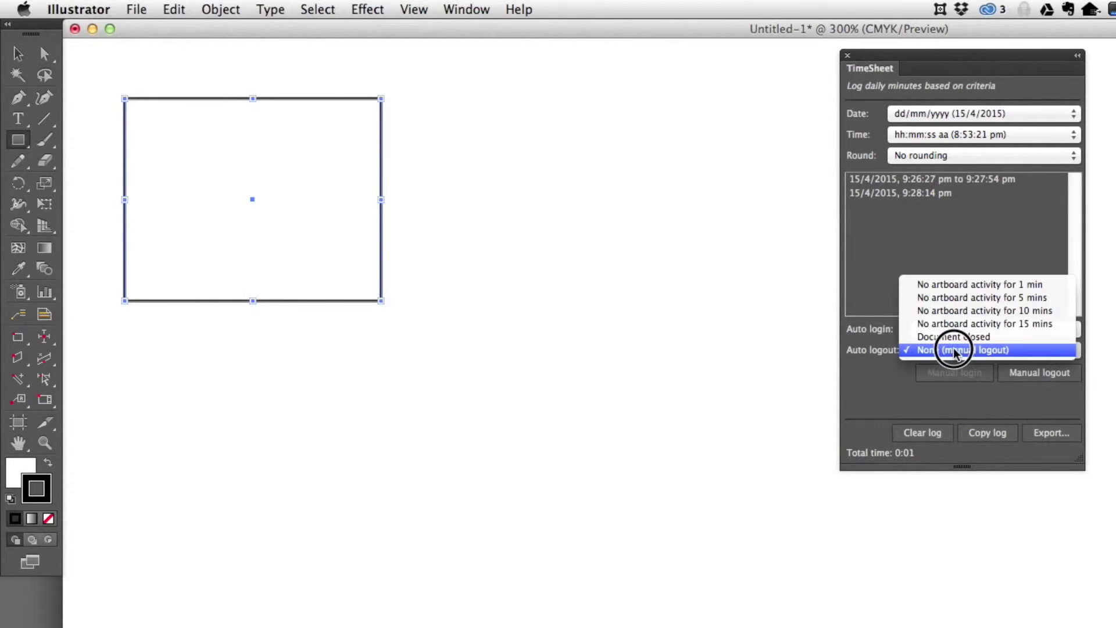
{"action": "left_click", "coordinate": [964, 285]}
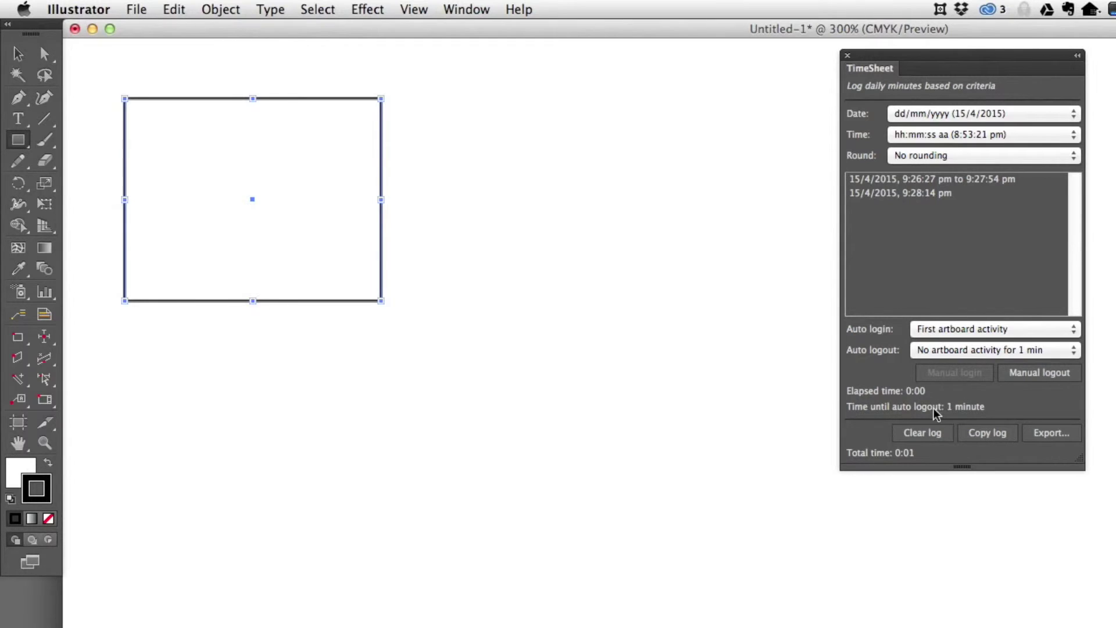
{"action": "left_click", "coordinate": [981, 348]}
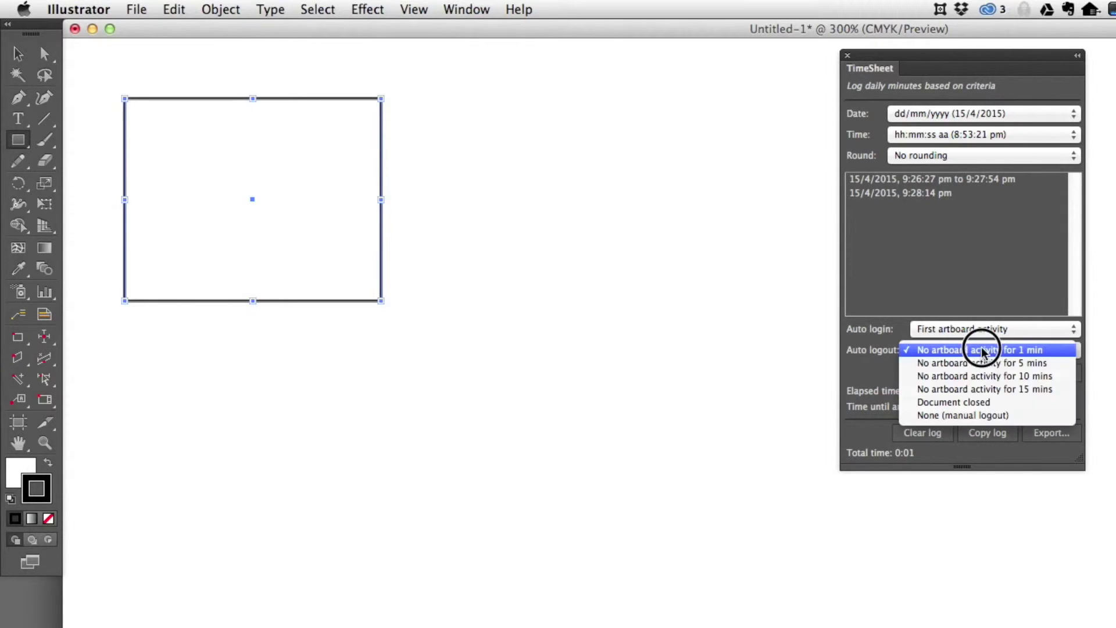
{"action": "left_click", "coordinate": [982, 377]}
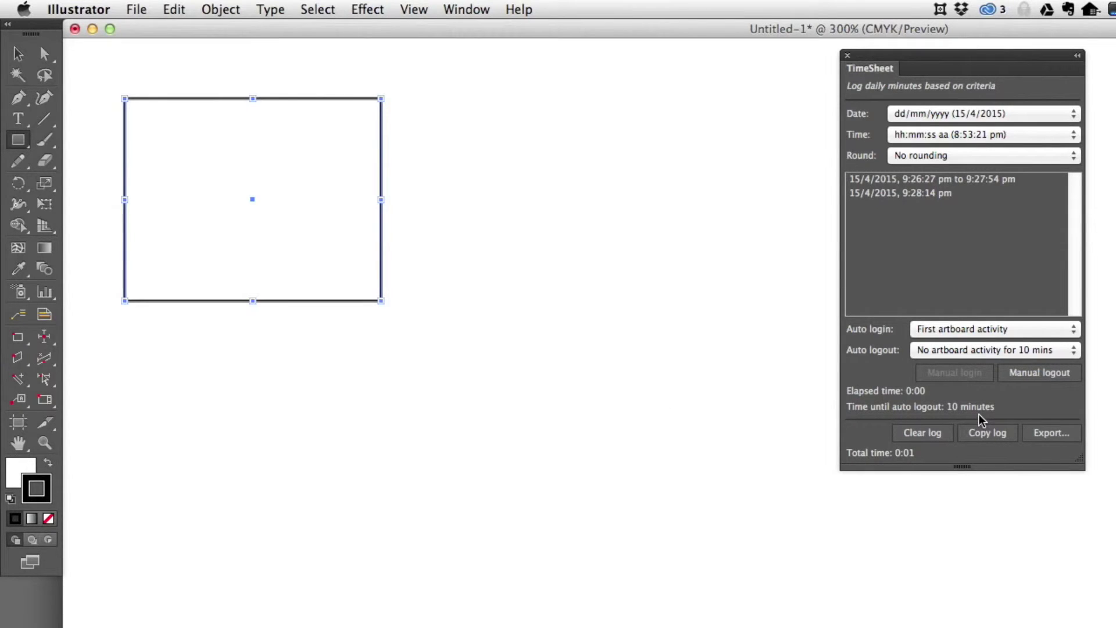
{"action": "key", "text": "F2"}
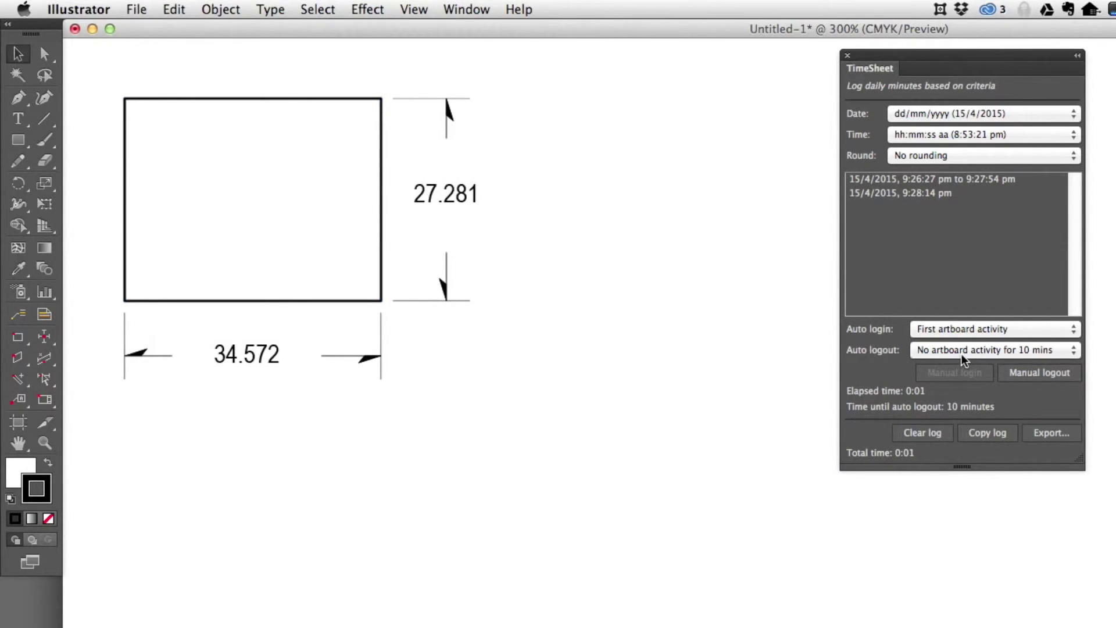
End the second session at 9:29:04 pm and paste the TimeSheet log into a new TextMate document.
{"action": "left_click", "coordinate": [1034, 372]}
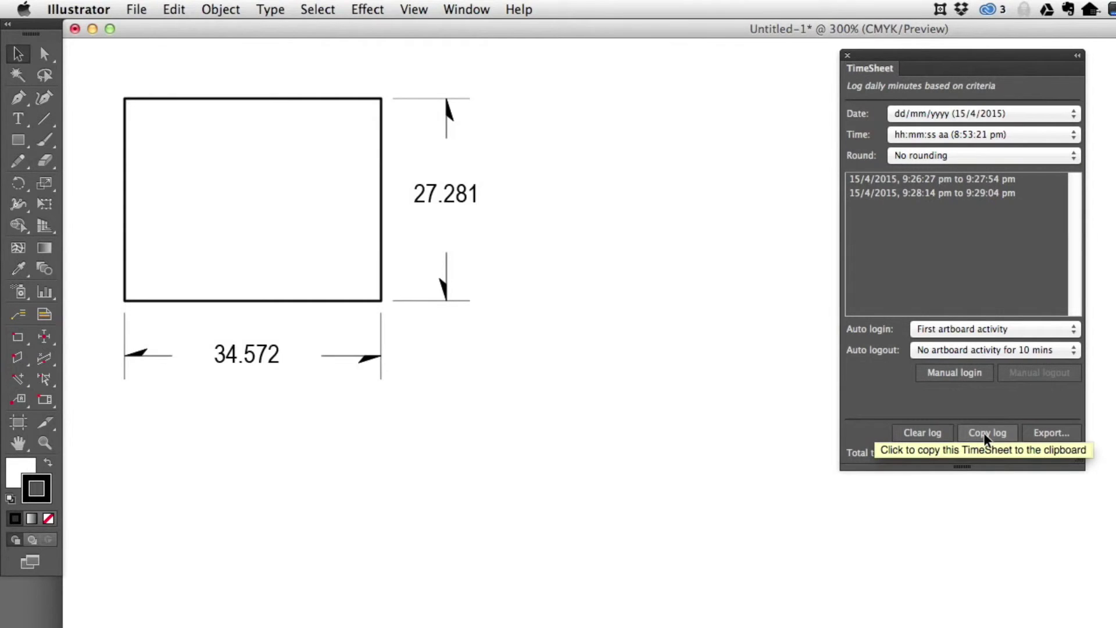
{"action": "key", "text": "ctrl+space"}
{"action": "type", "text": "text"}
{"action": "key", "text": "Return"}
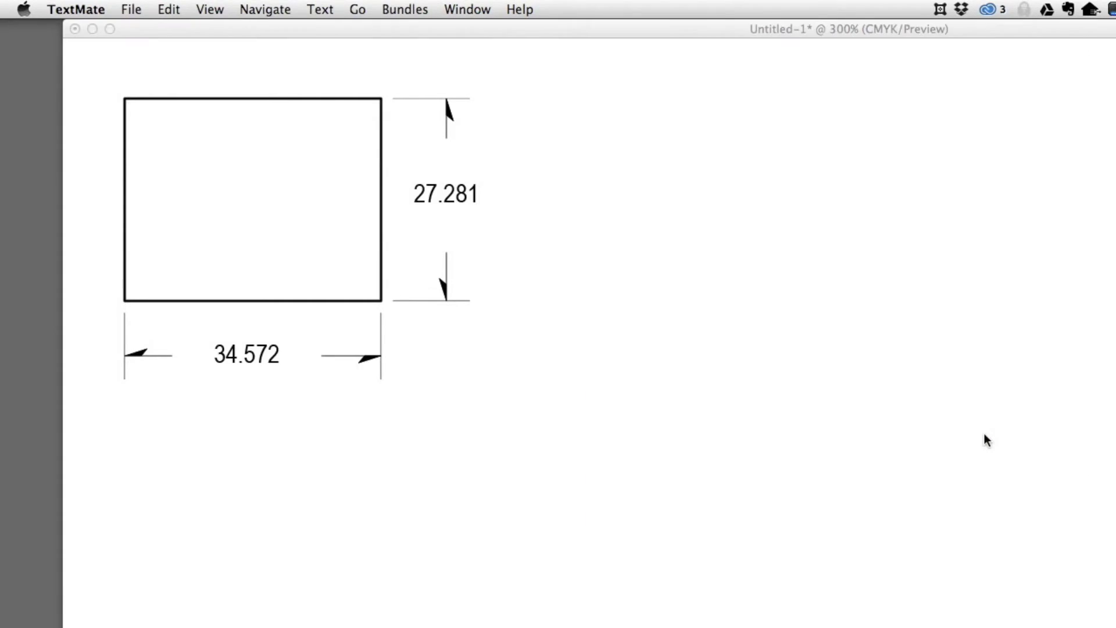
{"action": "type", "text": "15/4/2015, 9:26:27 pm to 9:27:54 pm 15/4/2015, 9:28:14 pm to 9:29:04 pm"}
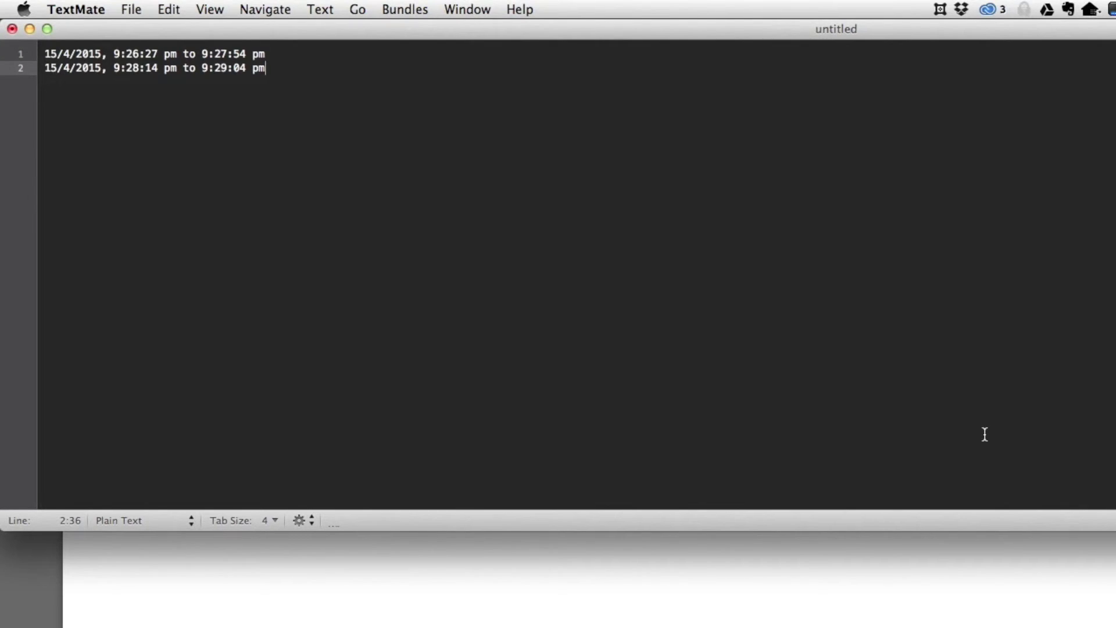
{"action": "key", "text": "super+Tab"}
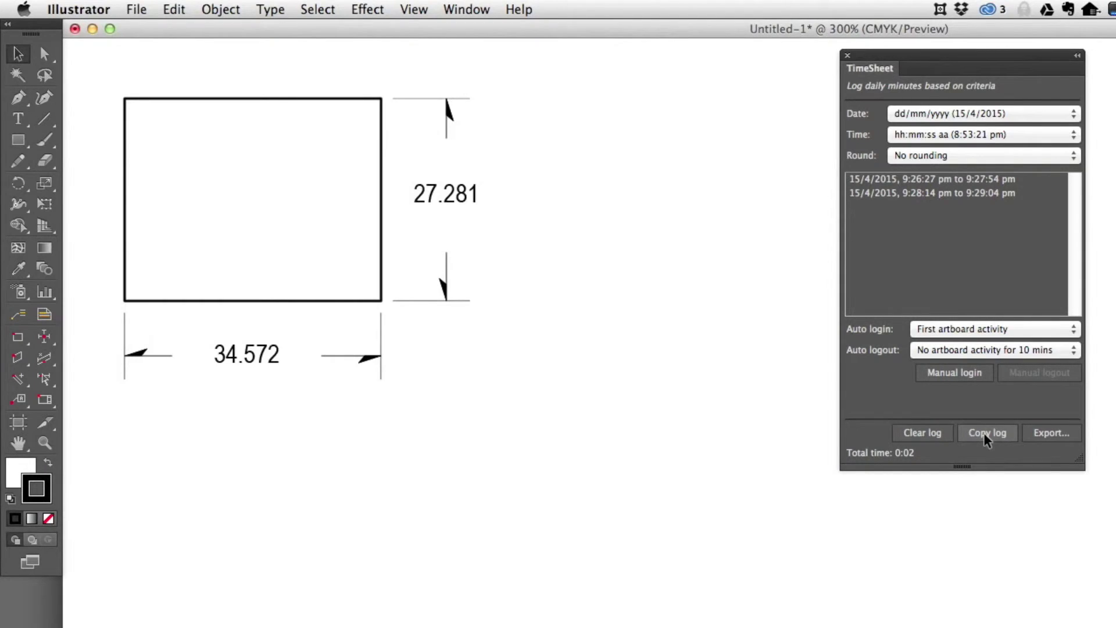
{"action": "left_click", "coordinate": [1048, 433]}
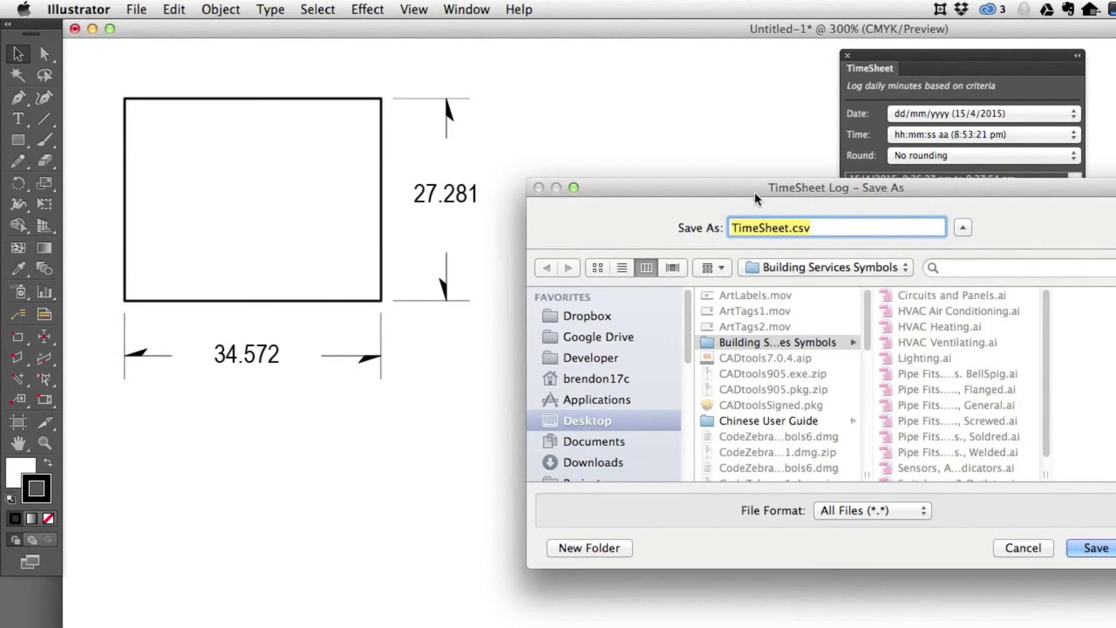
{"action": "left_click", "coordinate": [1031, 550]}
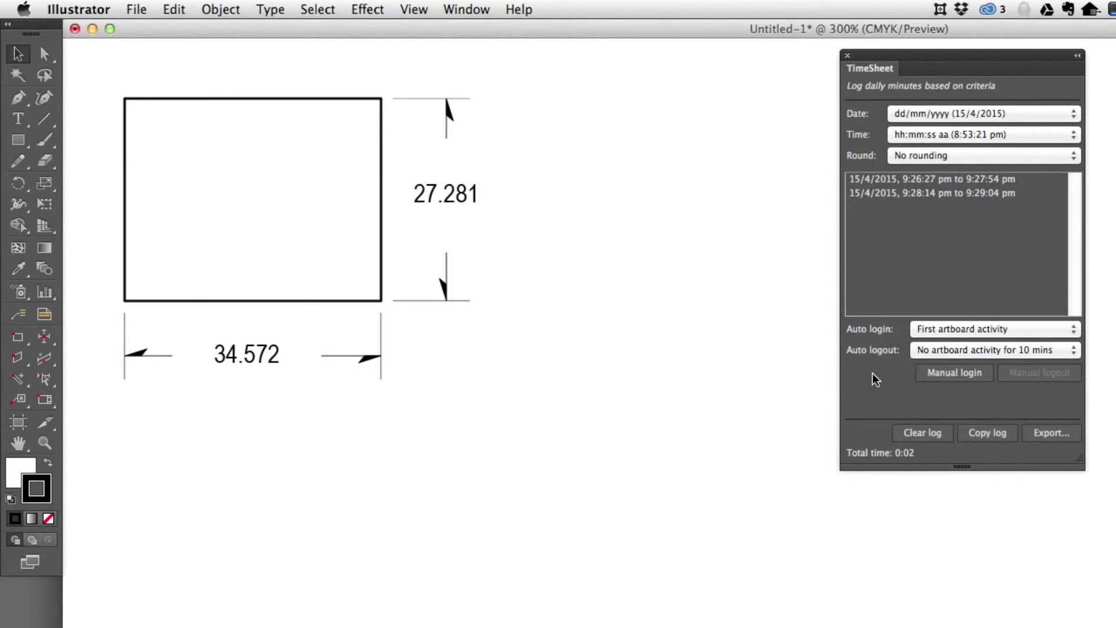